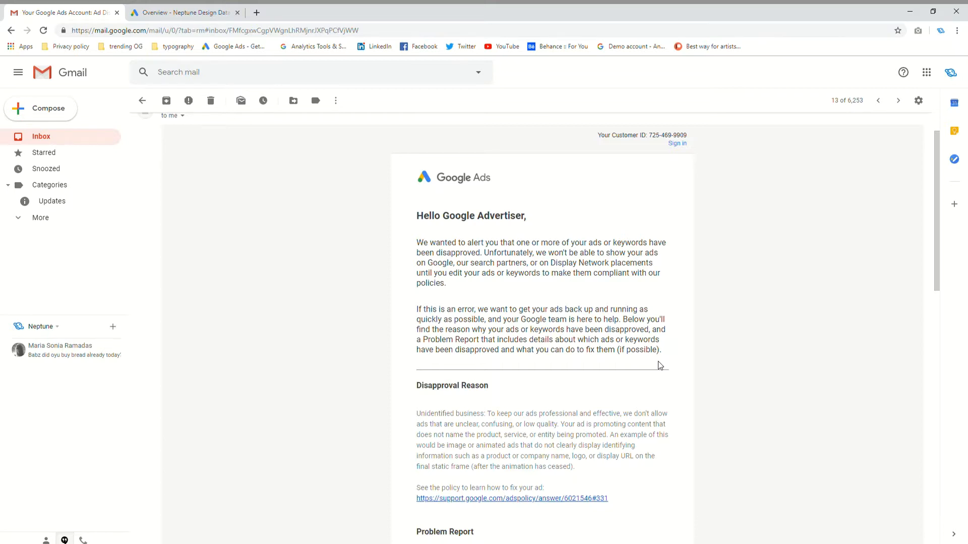
# - Read the disapproval reason and the problem report for the Upwork targeting ads in the Google Ads email
pyautogui.scroll(-1, 660, 365)
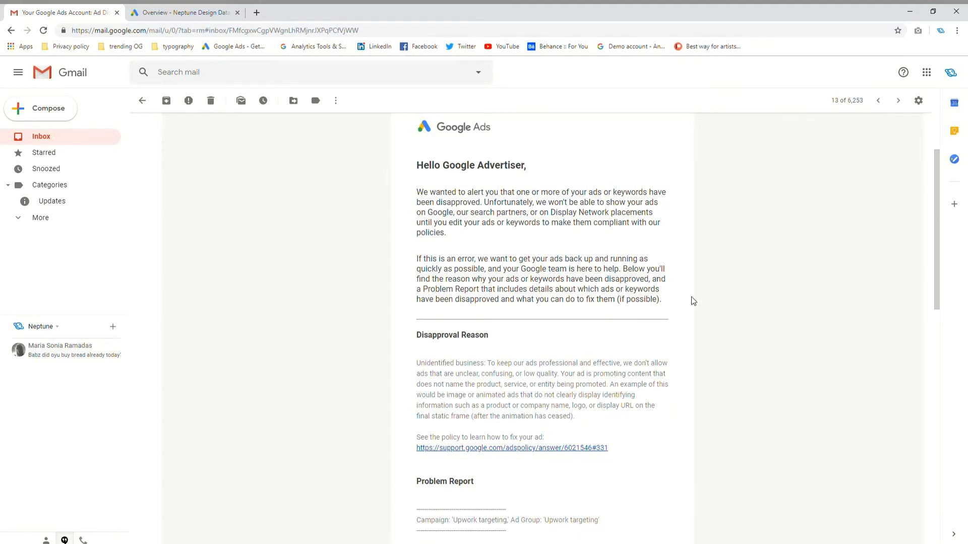
pyautogui.scroll(-2, 688, 313)
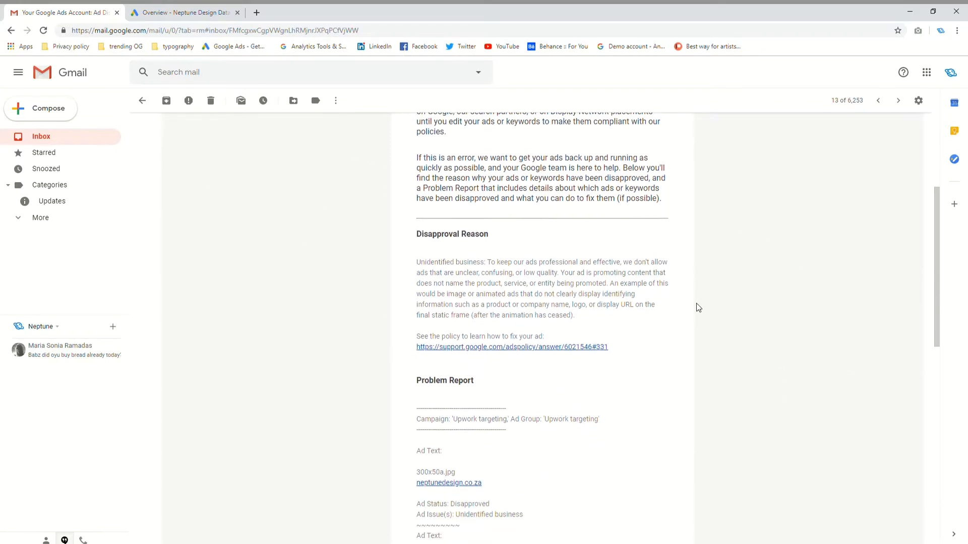
pyautogui.scroll(-2, 698, 307)
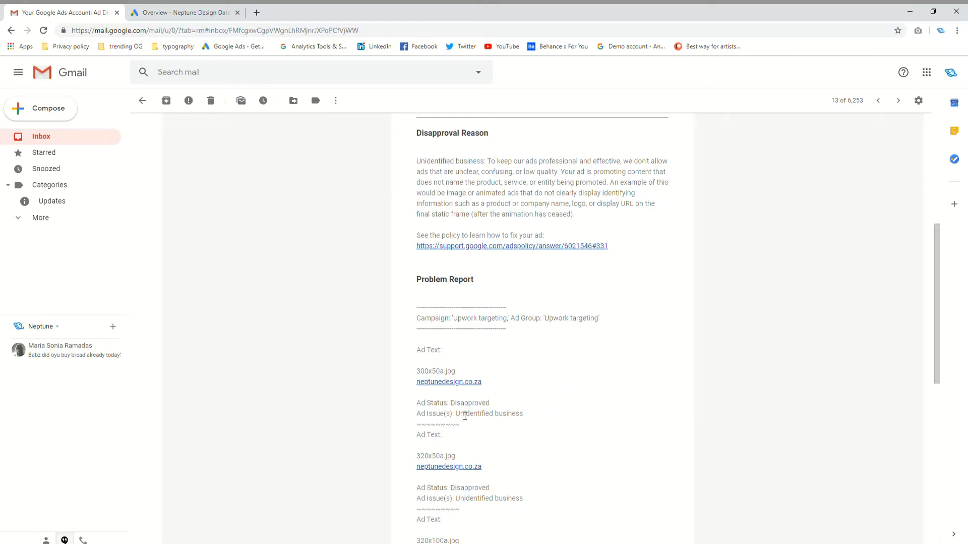
pyautogui.moveTo(464, 416); pyautogui.dragTo(525, 417)
pyautogui.click(538, 418)
pyautogui.scroll(-2, 657, 404)
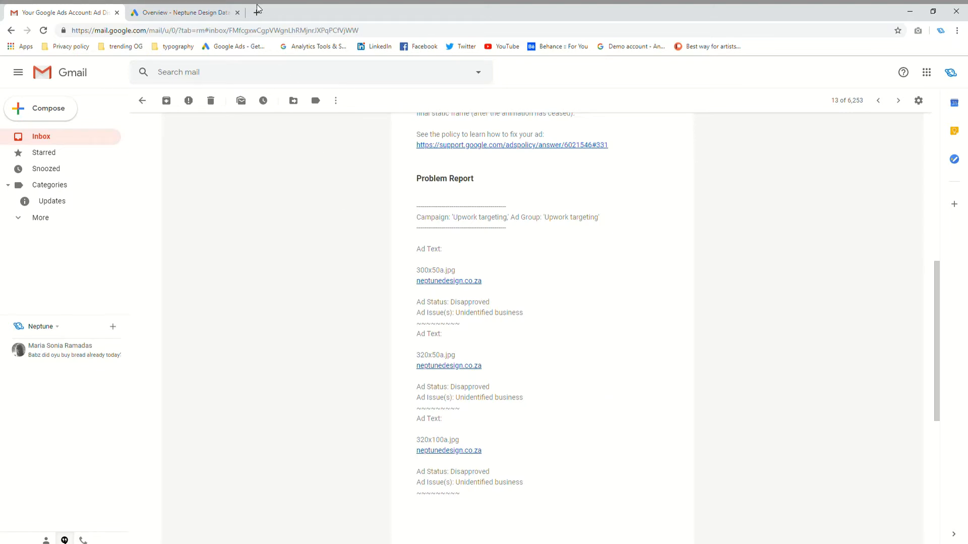
# - Switch to Google Ads and open the disapproved ads for fixing from the account notifications
pyautogui.click(221, 13)
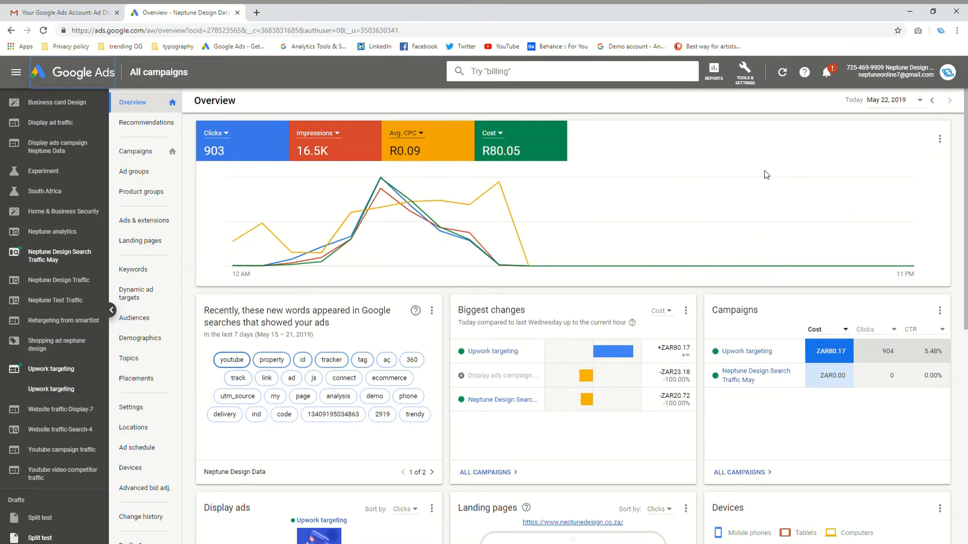
pyautogui.click(827, 74)
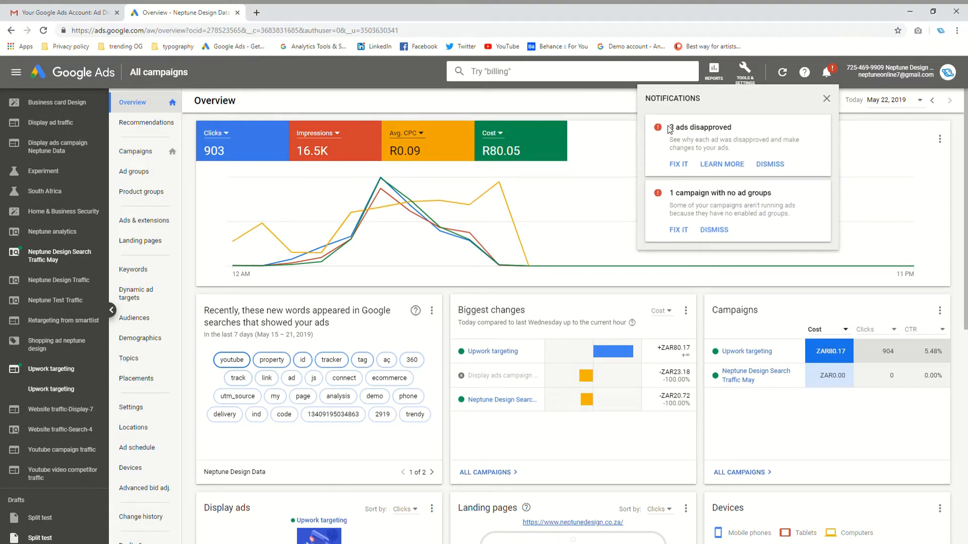
pyautogui.moveTo(678, 129); pyautogui.dragTo(741, 129)
pyautogui.click(745, 127)
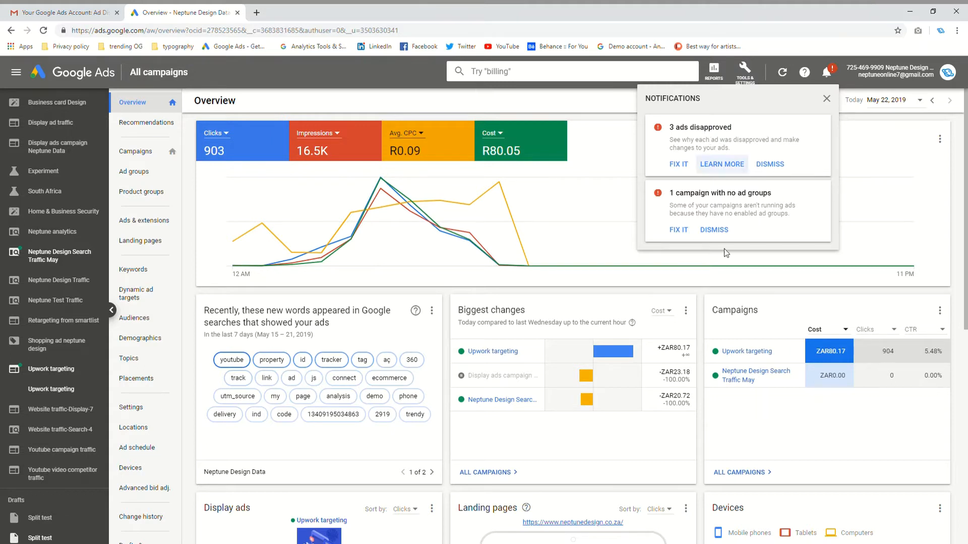
pyautogui.click(676, 165)
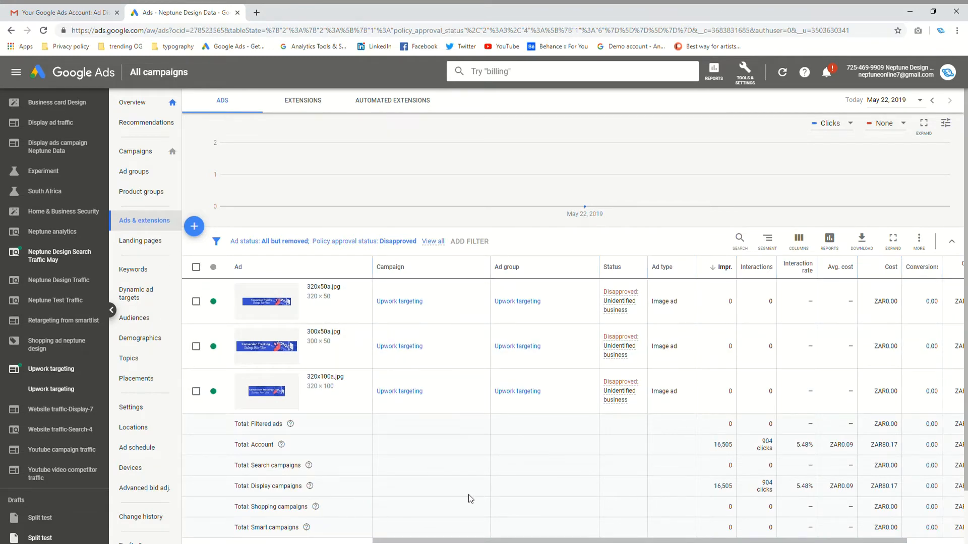
# - Check the disapproval details in the status of the listed image ads
pyautogui.scroll(-1, 455, 476)
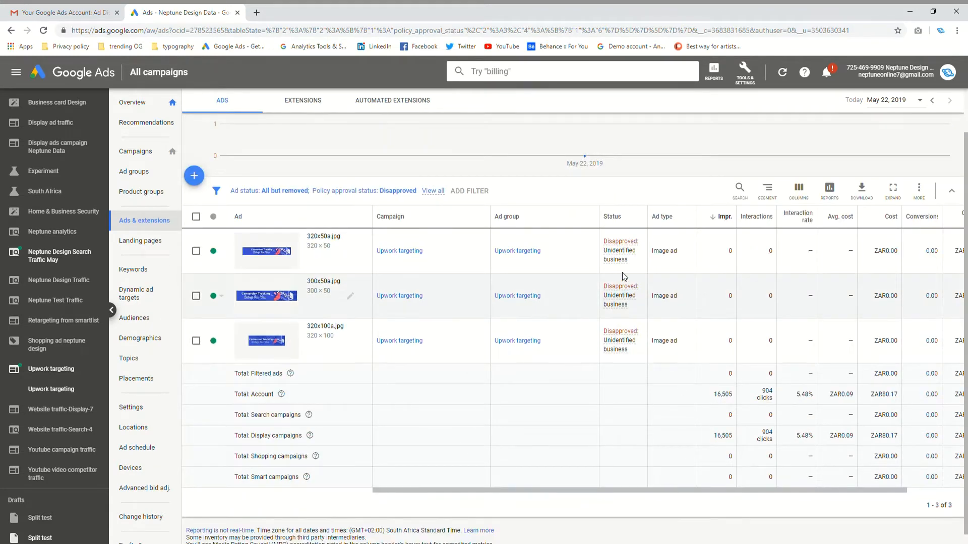
pyautogui.moveTo(612, 258)
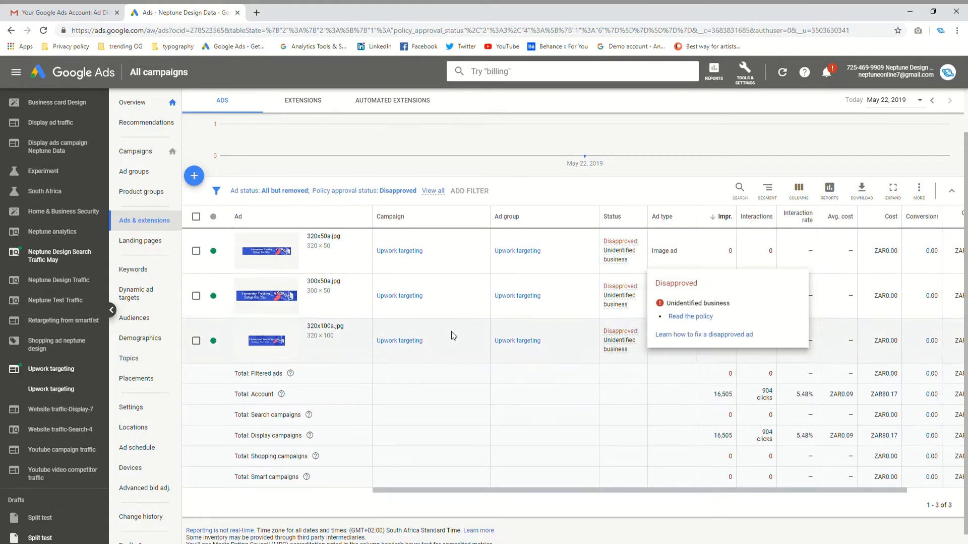
pyautogui.moveTo(625, 350)
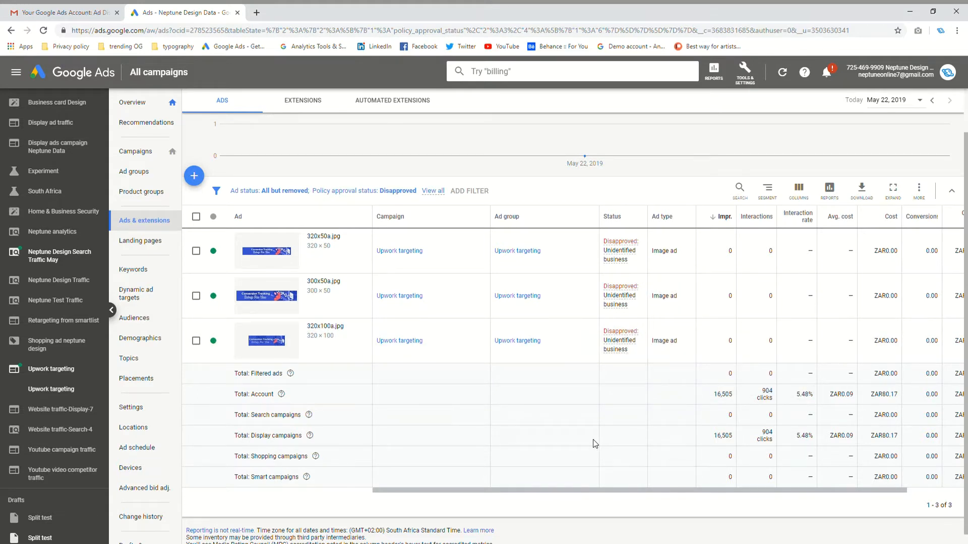
# - Preview the disapproved image ads 320x50a.jpg, 300x50a.jpg and 320x100a.jpg one after another
pyautogui.click(258, 254)
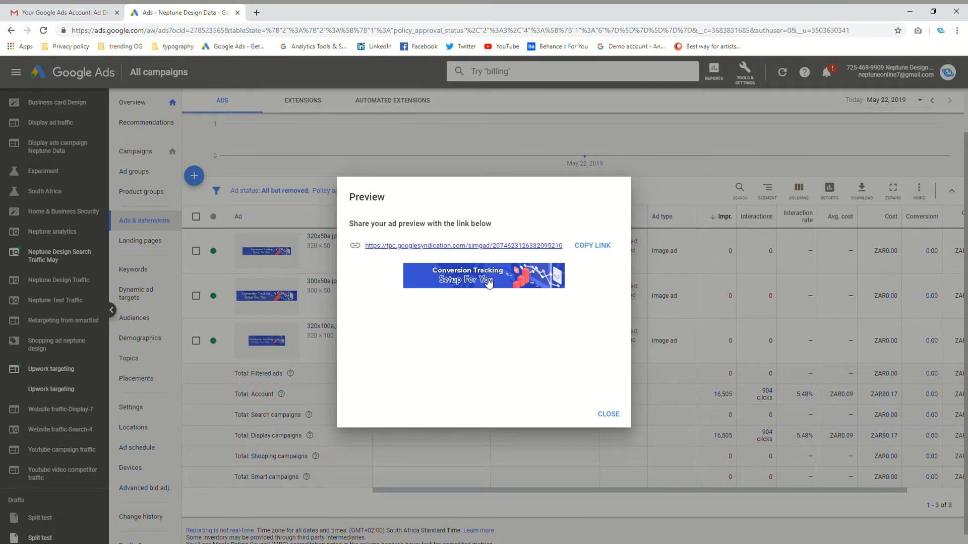
pyautogui.click(605, 414)
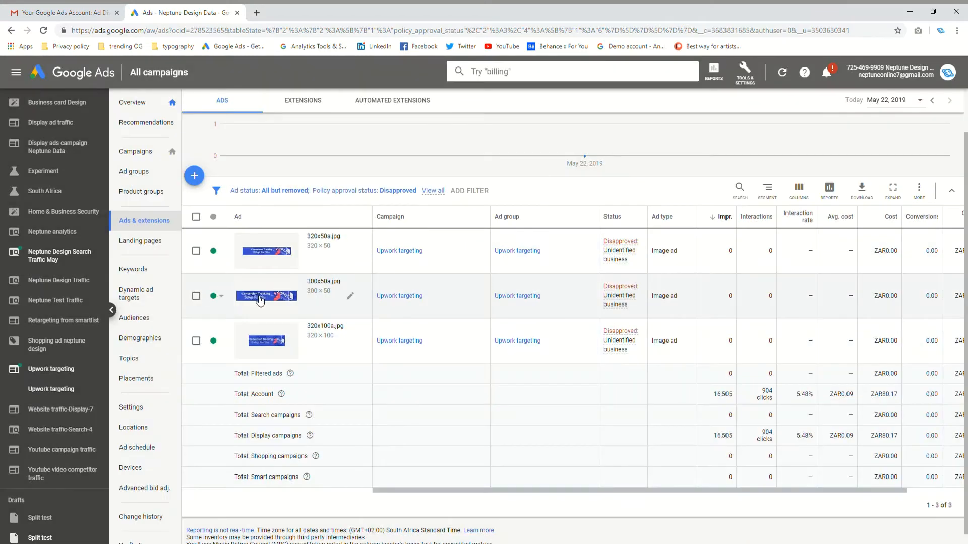
pyautogui.click(259, 301)
pyautogui.click(607, 412)
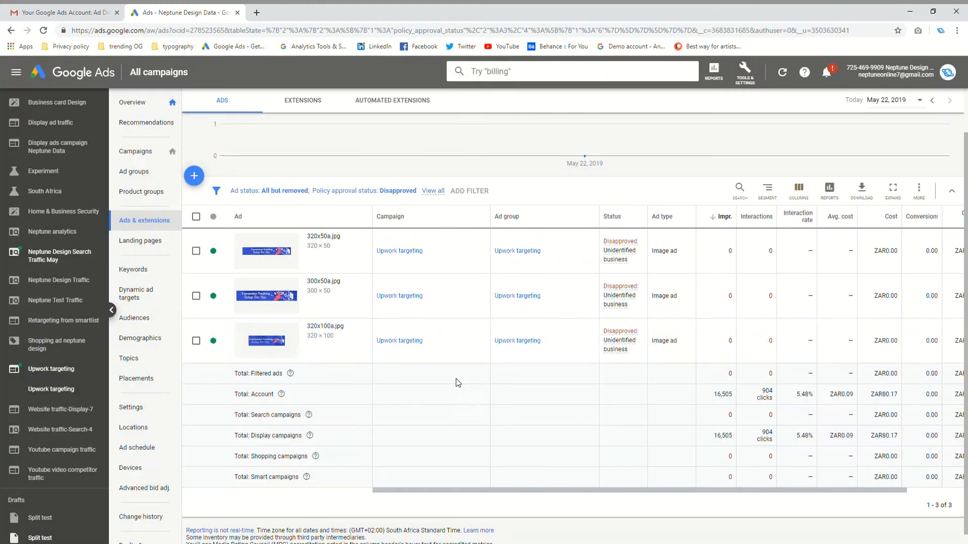
pyautogui.click(267, 342)
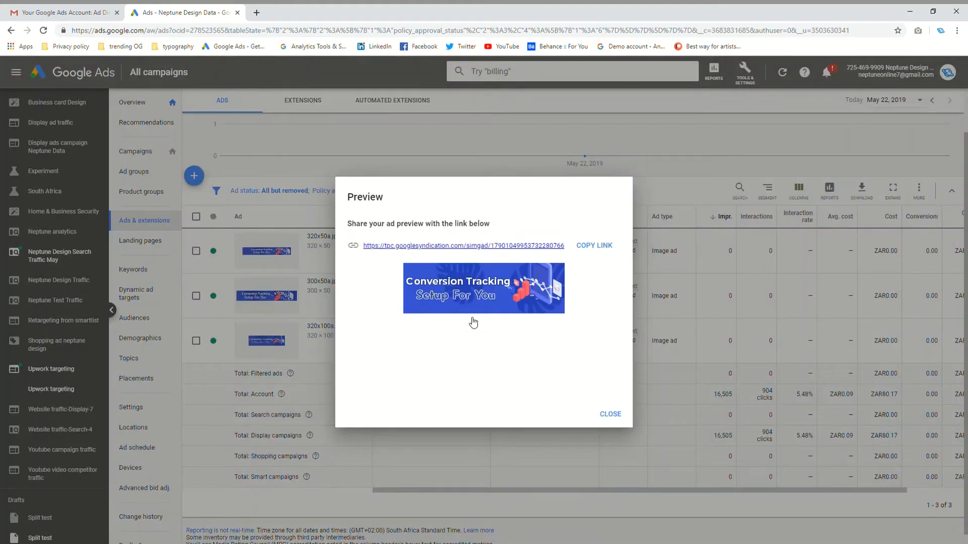
pyautogui.click(610, 414)
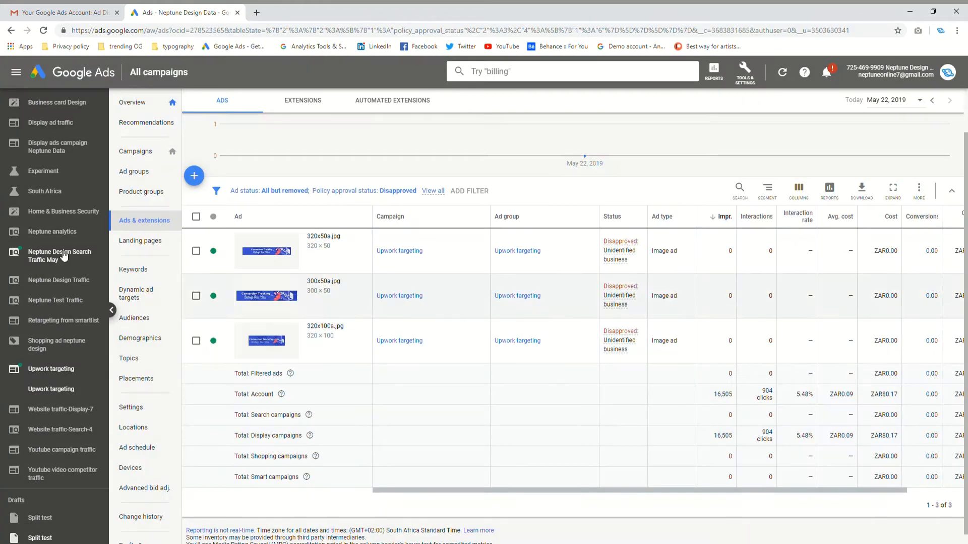
pyautogui.click(434, 192)
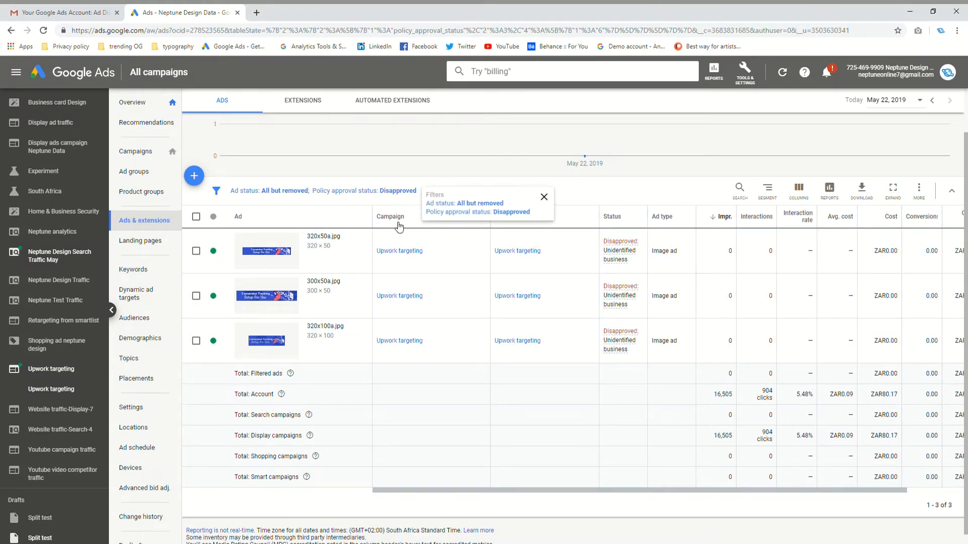
pyautogui.click(391, 195)
pyautogui.click(320, 238)
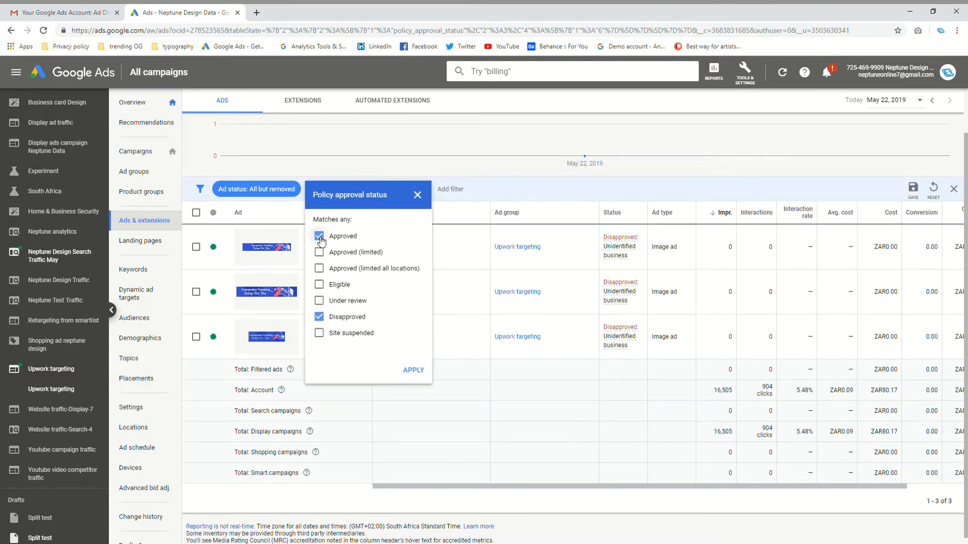
pyautogui.click(488, 172)
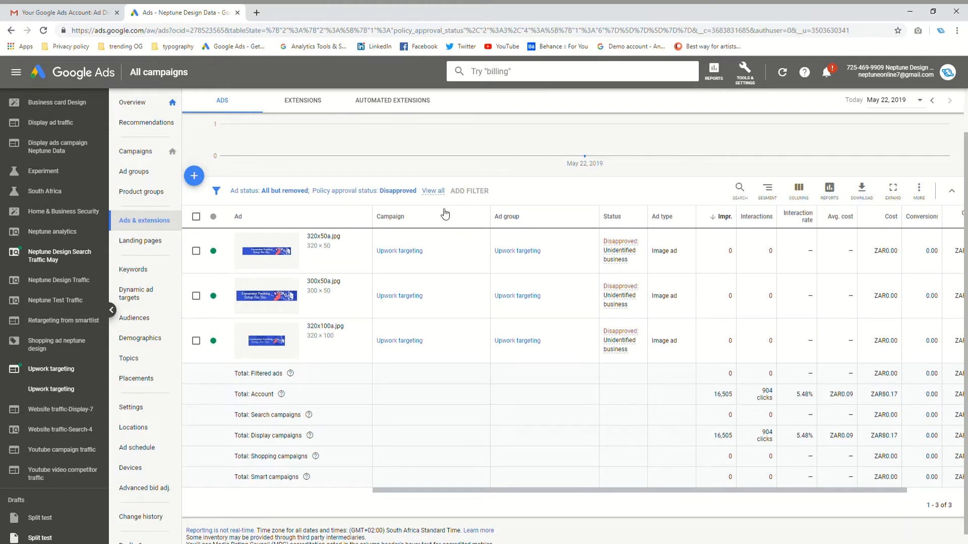
# - Add Approved to the policy approval status filter of the ads list and apply it
pyautogui.click(392, 192)
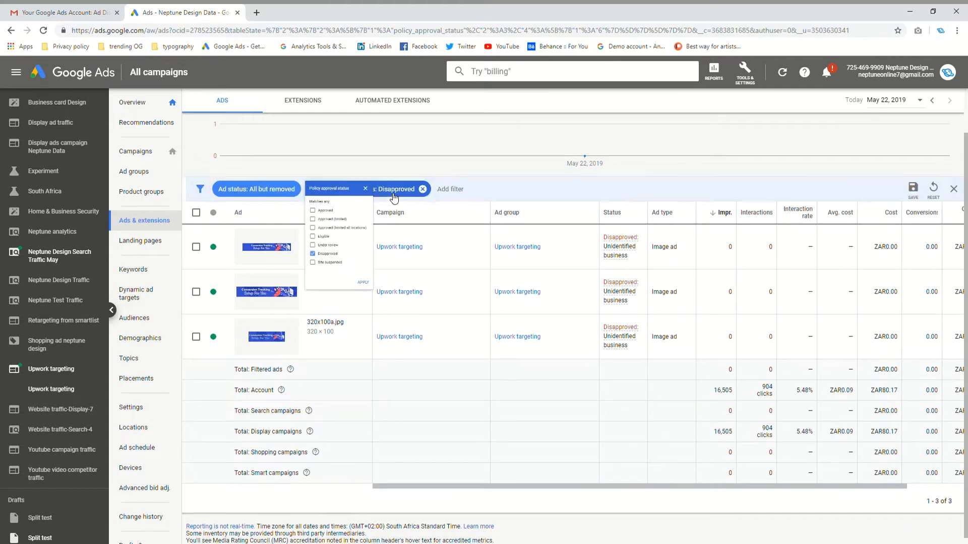
pyautogui.click(319, 236)
pyautogui.click(413, 370)
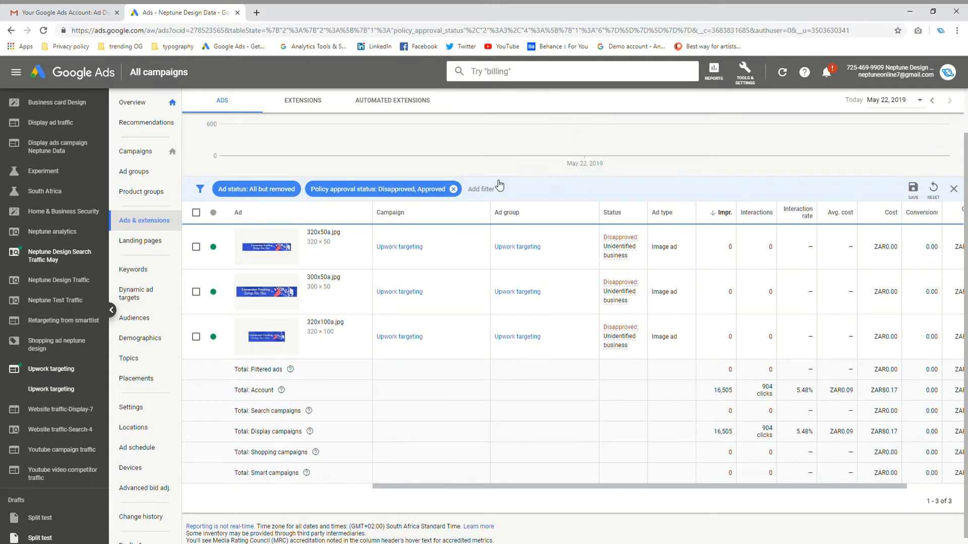
# - Preview the approved image ads 300x600a.jpg and 300x250a.jpg to examine their branding
pyautogui.scroll(-1, 299, 295)
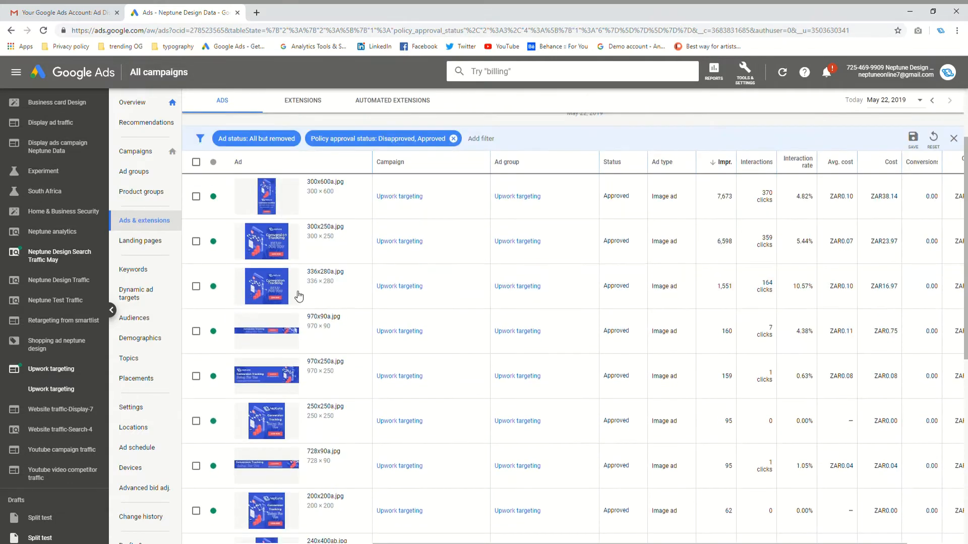
pyautogui.click(267, 197)
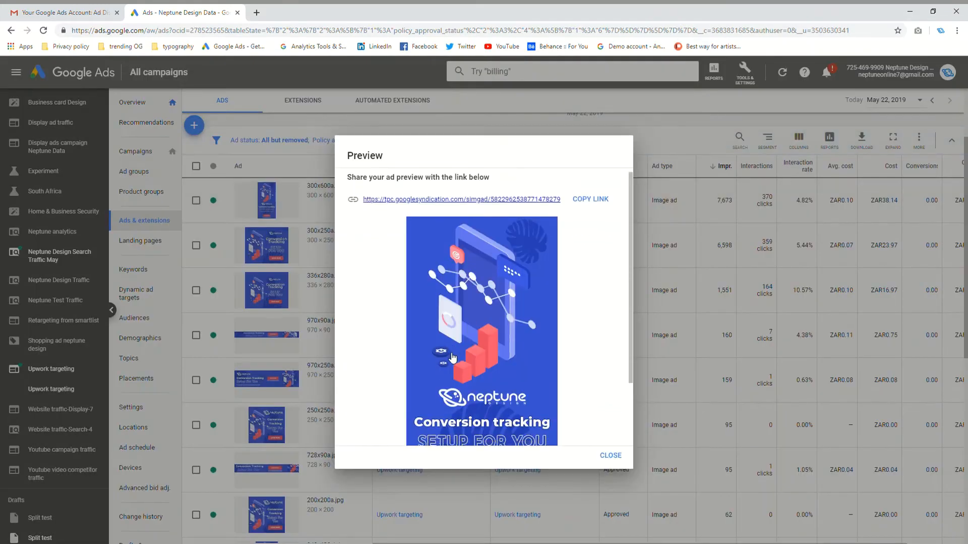
pyautogui.scroll(-2, 452, 357)
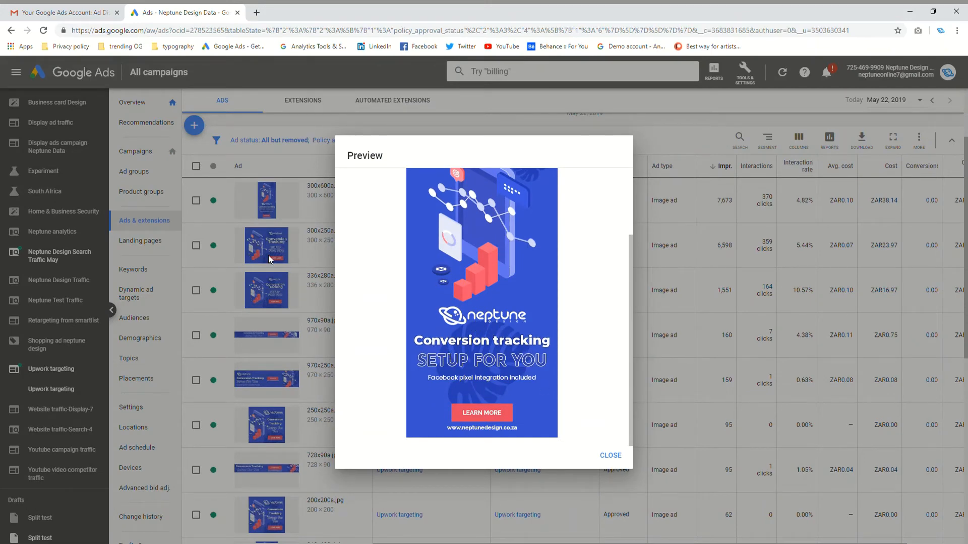
pyautogui.click(610, 455)
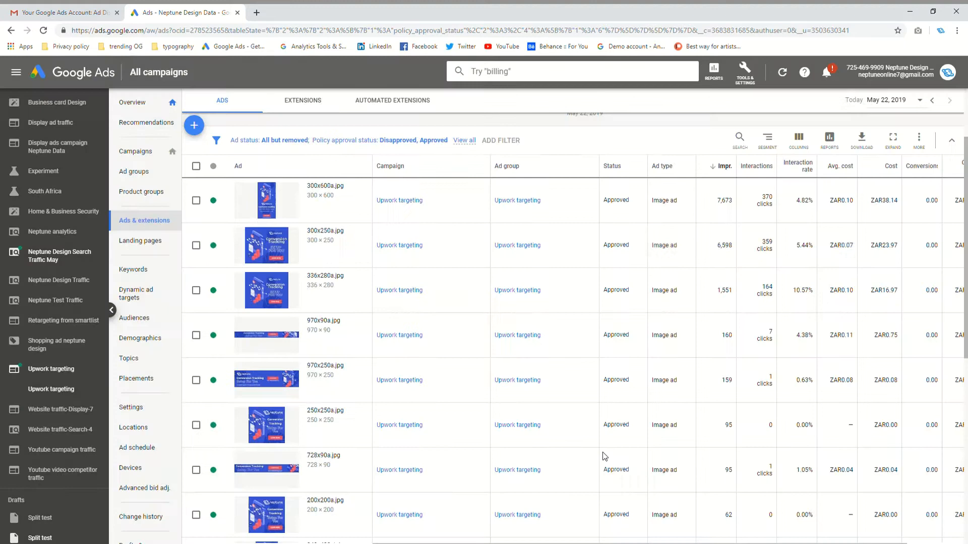
pyautogui.click(278, 249)
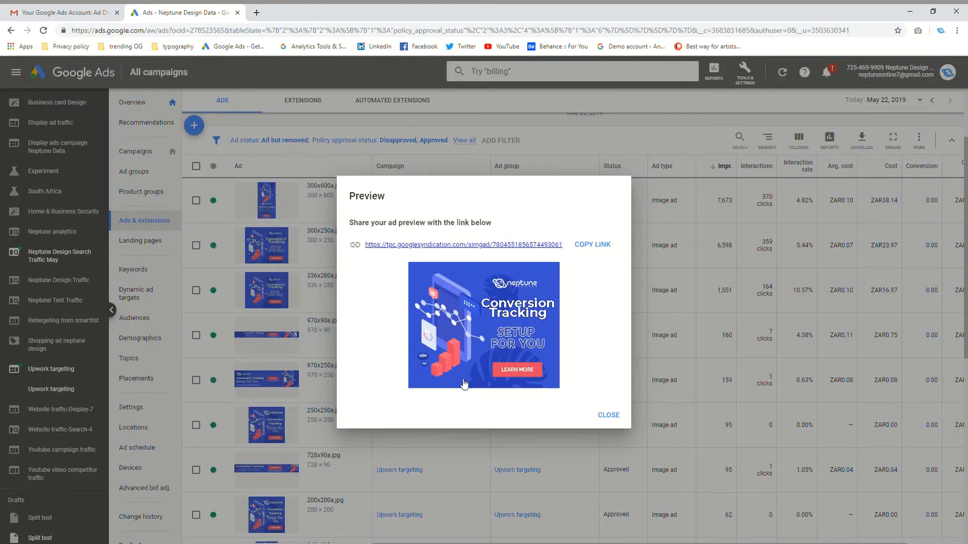
pyautogui.click(610, 415)
pyautogui.scroll(2, 204, 326)
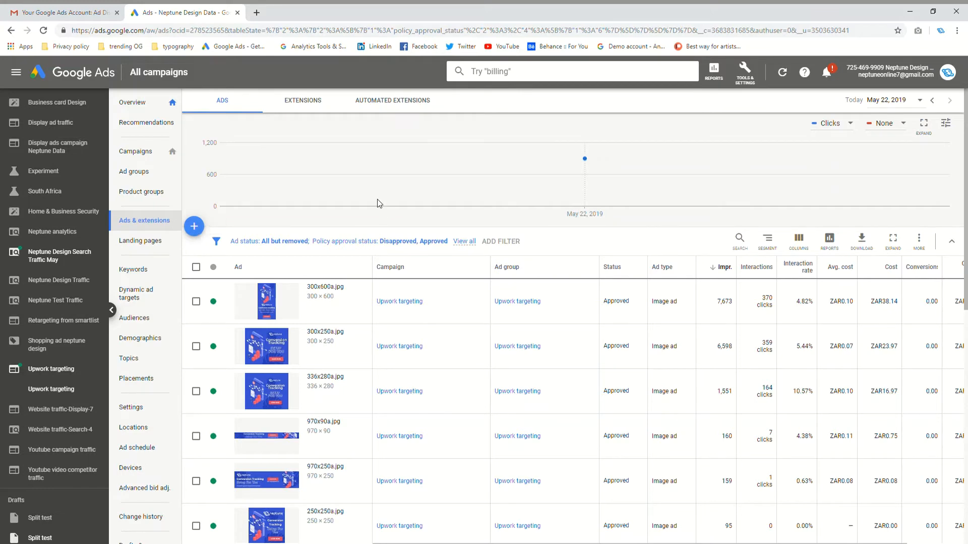
# - Start a new display ad upload for the Upwork targeting ad group in the Upwork targeting campaign
pyautogui.moveTo(378, 203)
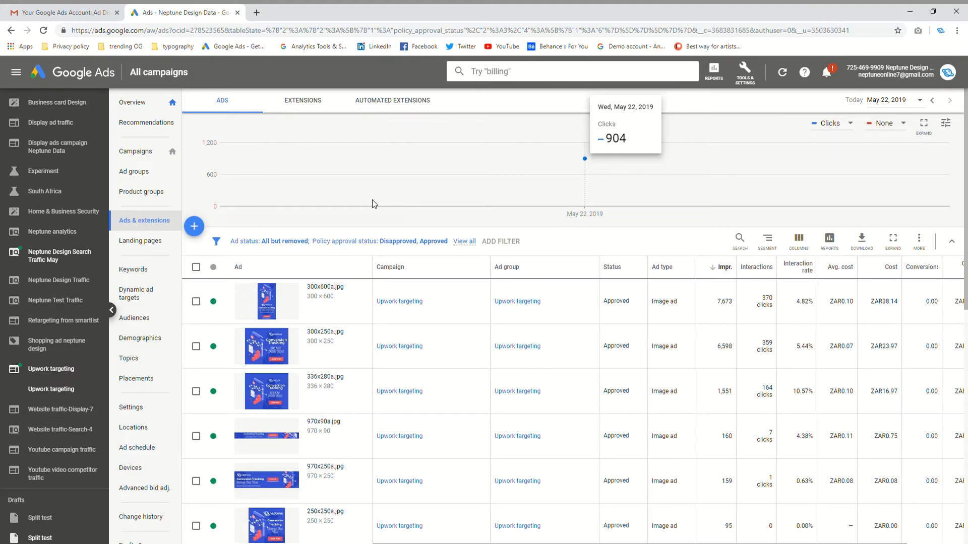
pyautogui.click(195, 227)
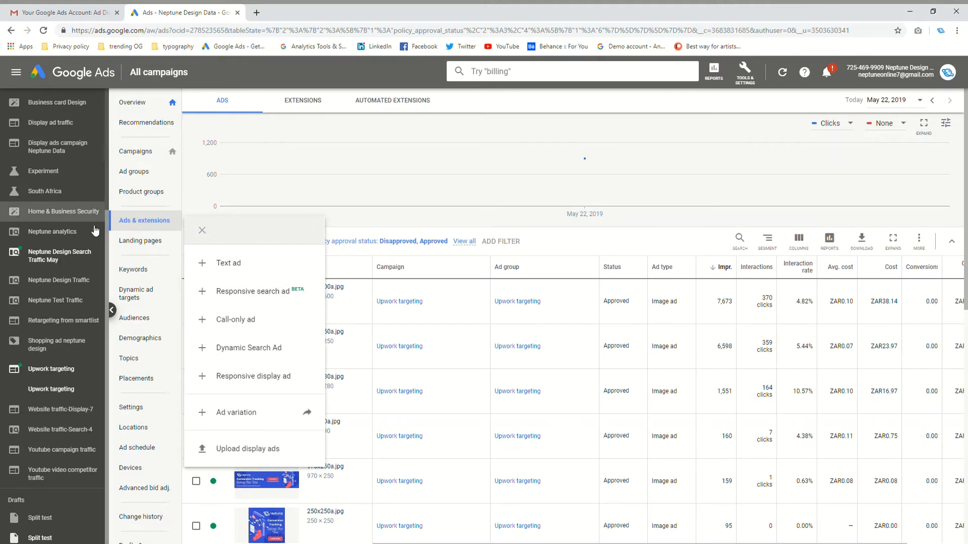
pyautogui.click(285, 444)
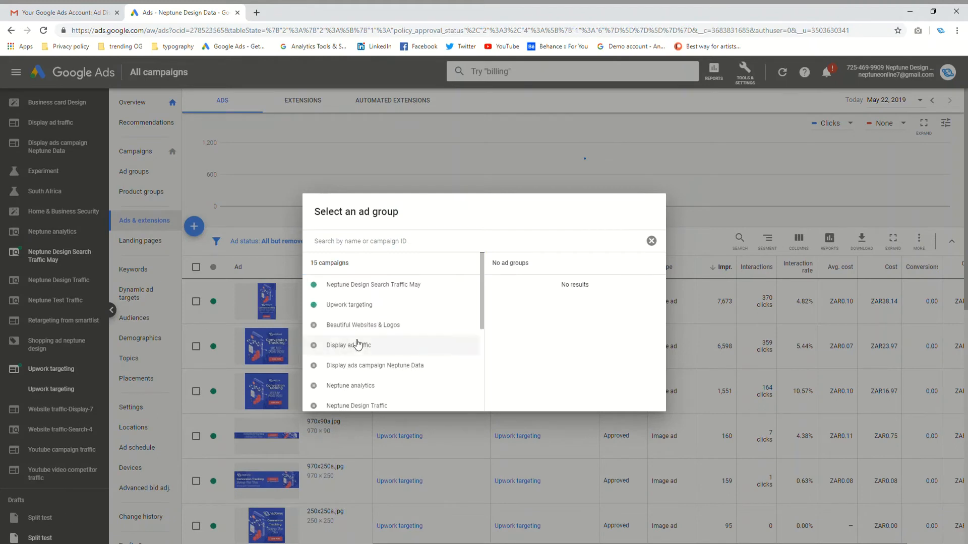
pyautogui.click(364, 311)
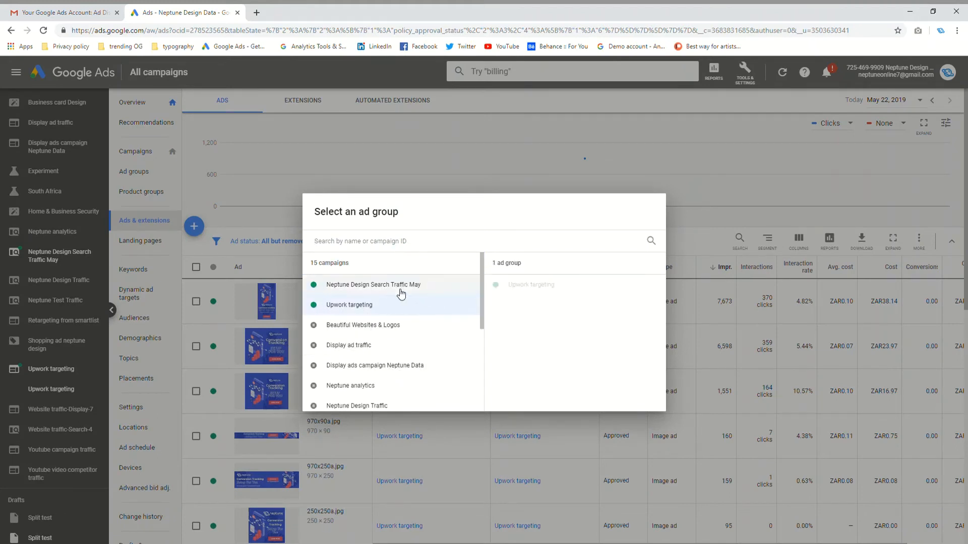
pyautogui.click(562, 285)
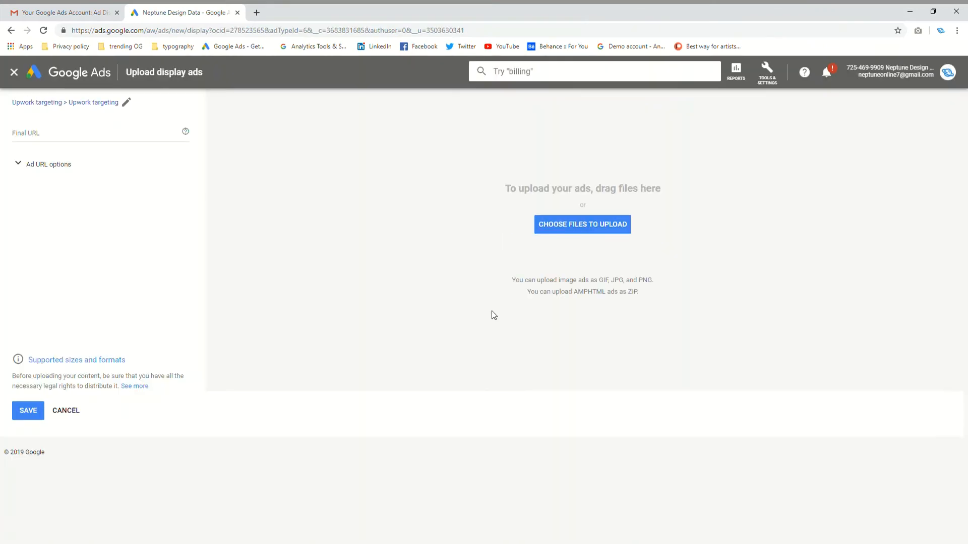
# - Open the Neptune Design website in a new tab and copy its address for the ads' final URL
pyautogui.click(92, 139)
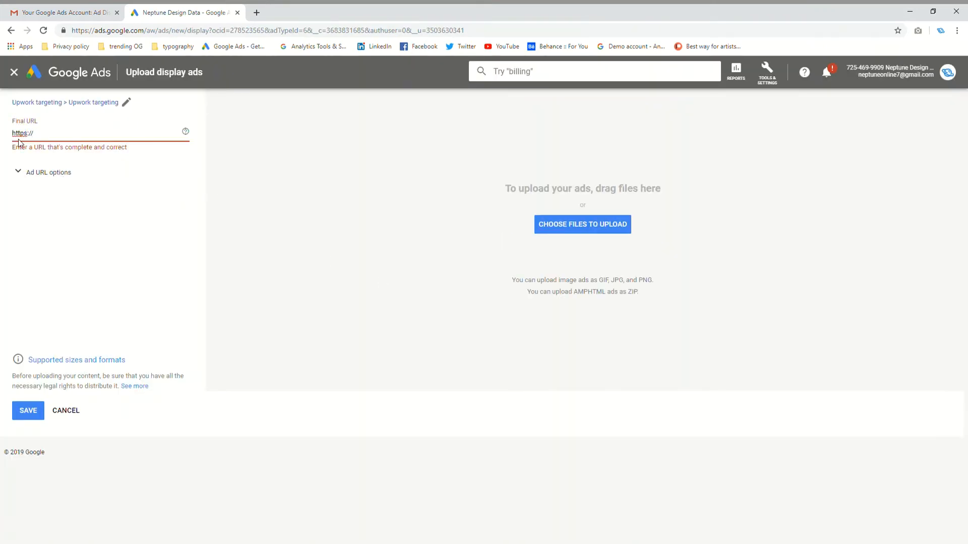
pyautogui.hotkey('ctrl', 'a')
pyautogui.click(257, 13)
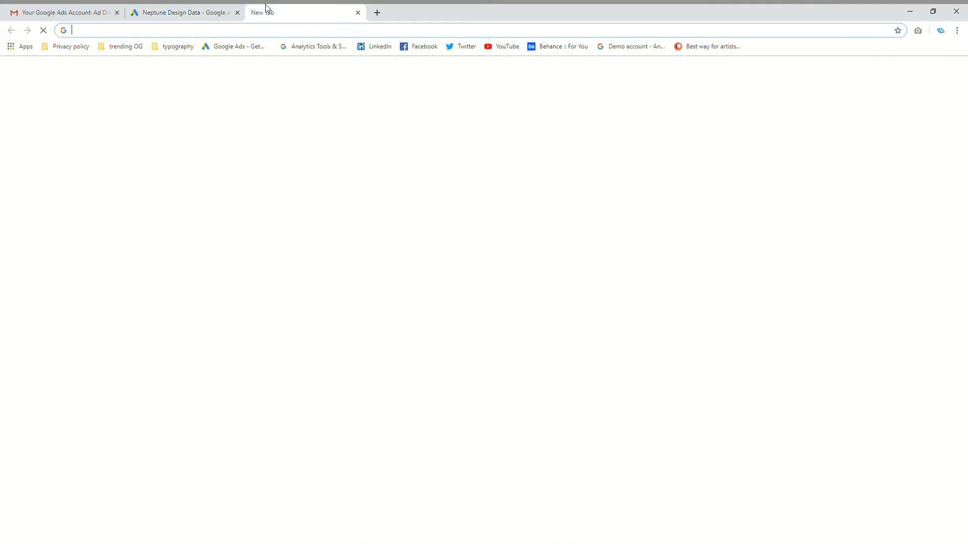
pyautogui.write('ne')
pyautogui.press('Return')
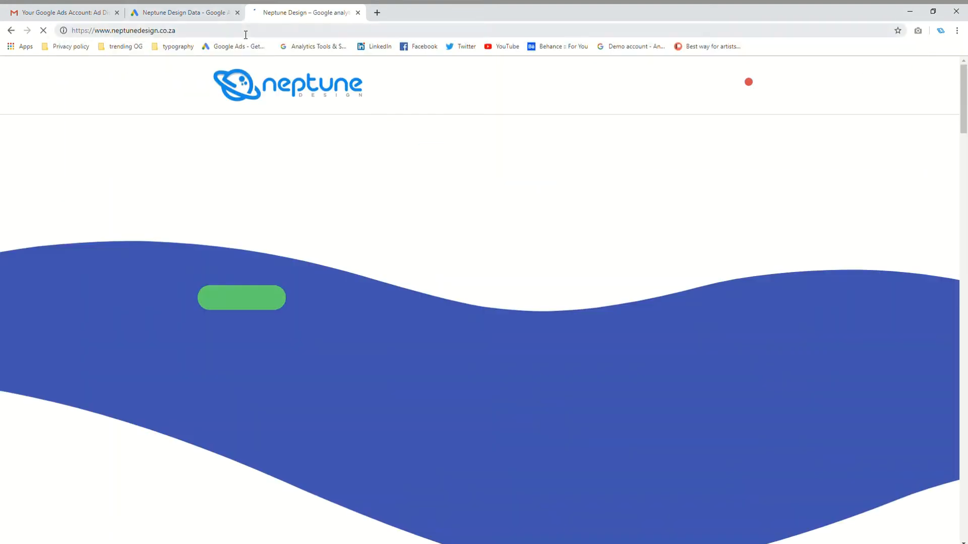
pyautogui.click(246, 31)
pyautogui.hotkey('ctrl', 'c')
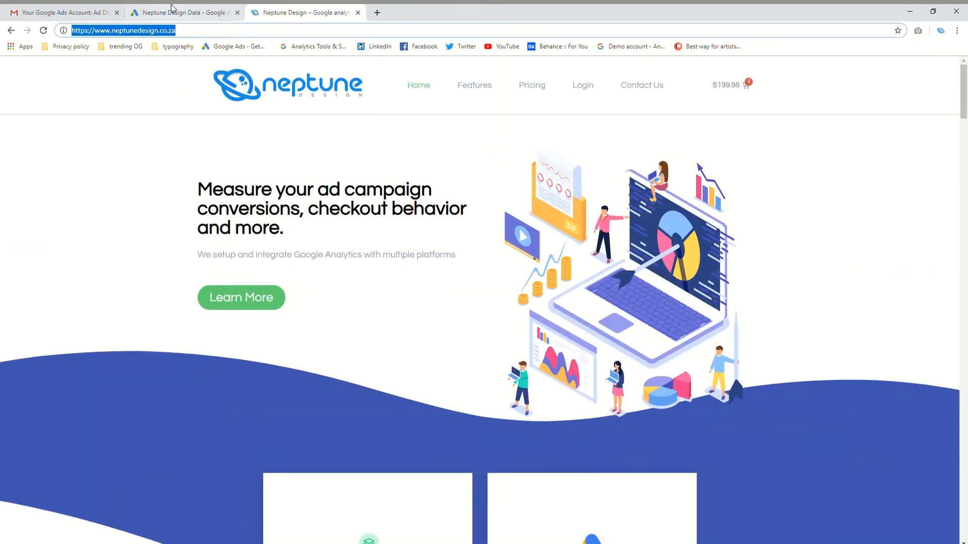
pyautogui.hotkey('ctrl', 'shift', 'Tab')
pyautogui.click(110, 134)
pyautogui.hotkey('ctrl', 'v')
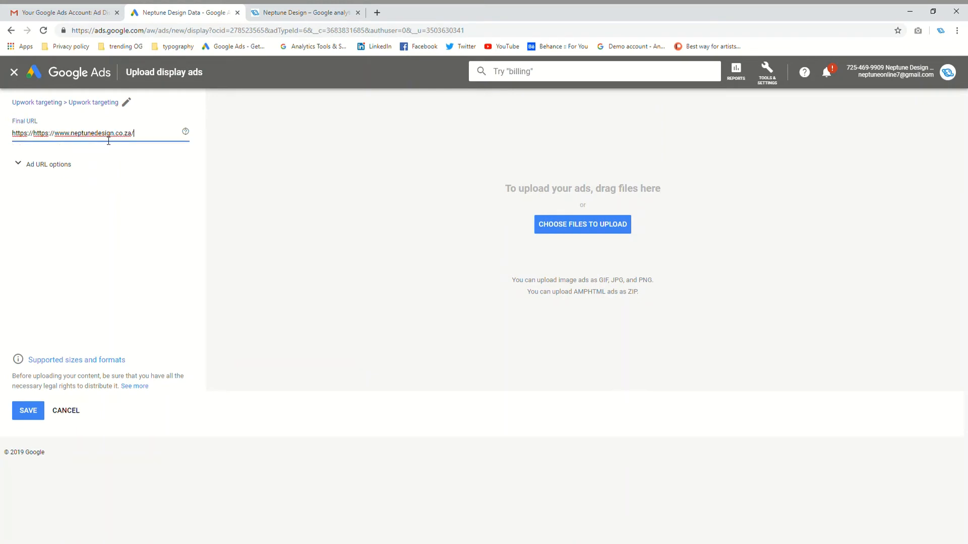
pyautogui.hotkey('ctrl', 'a')
pyautogui.hotkey('ctrl', 'v')
pyautogui.click(351, 224)
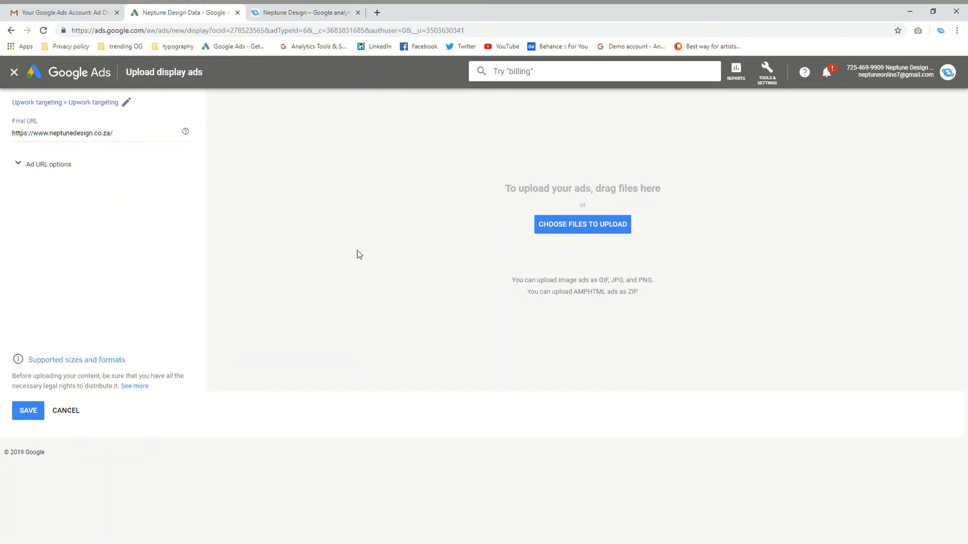
# - Upload the image files 300x50ac.jpg, 320x50ac.jpg and 320x100ac.jpg as display ads and save them
pyautogui.click(616, 232)
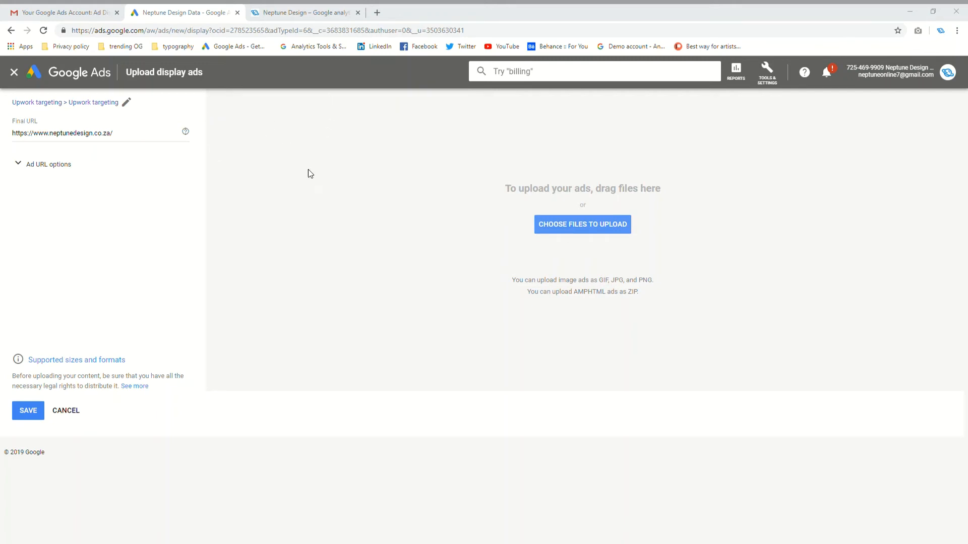
pyautogui.click(423, 284)
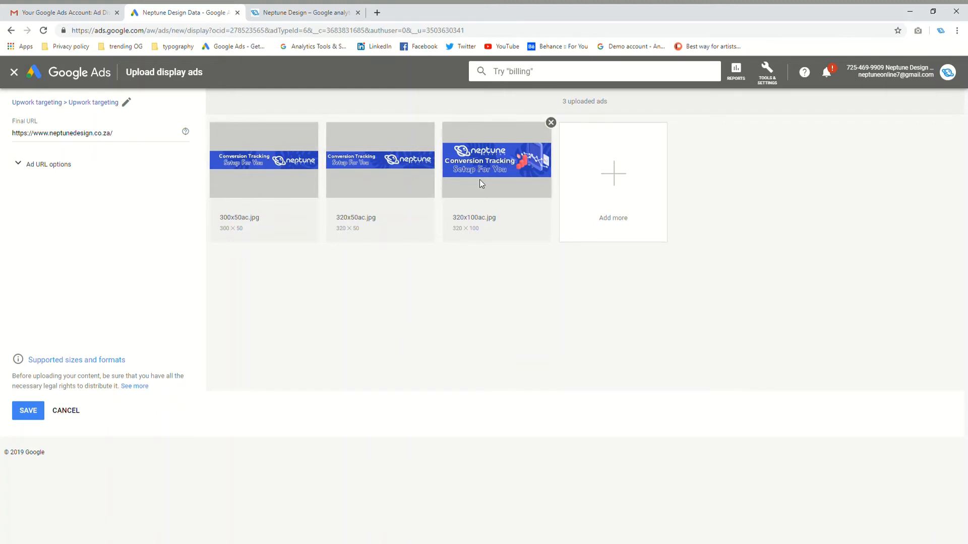
pyautogui.click(29, 415)
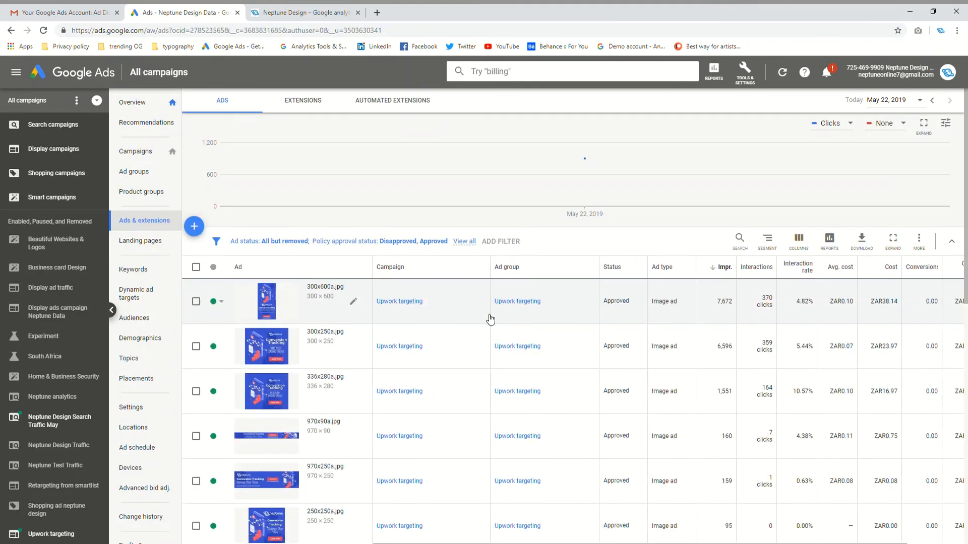
pyautogui.scroll(-2, 491, 334)
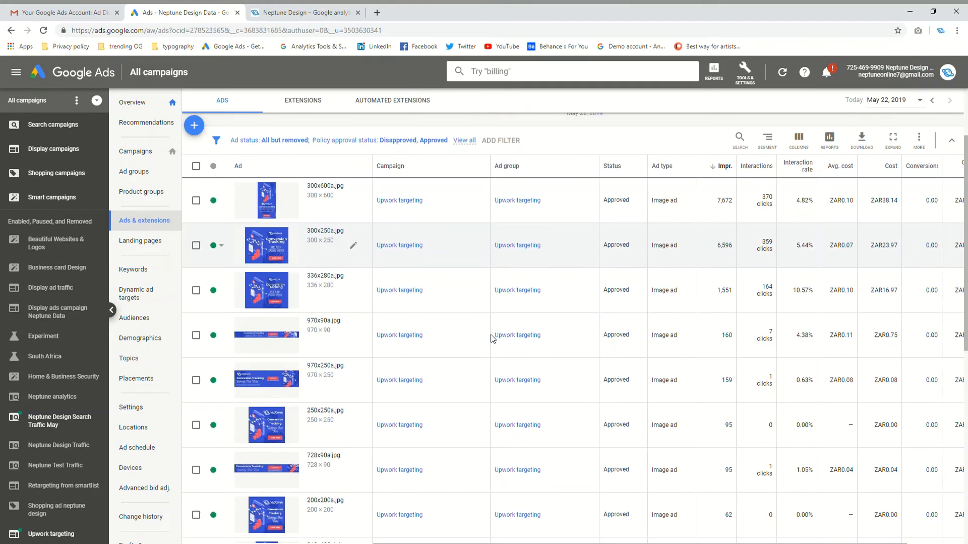
pyautogui.scroll(-5, 492, 338)
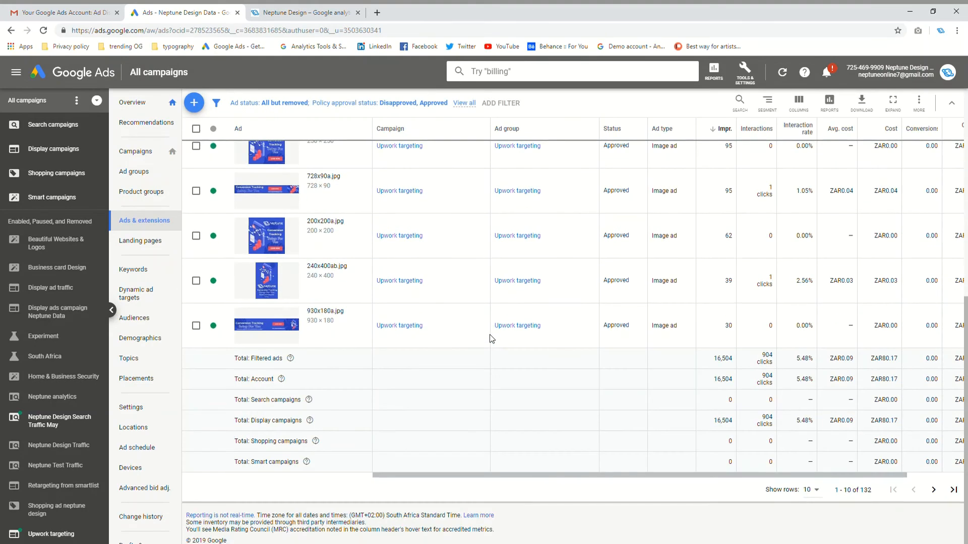
pyautogui.scroll(7, 492, 338)
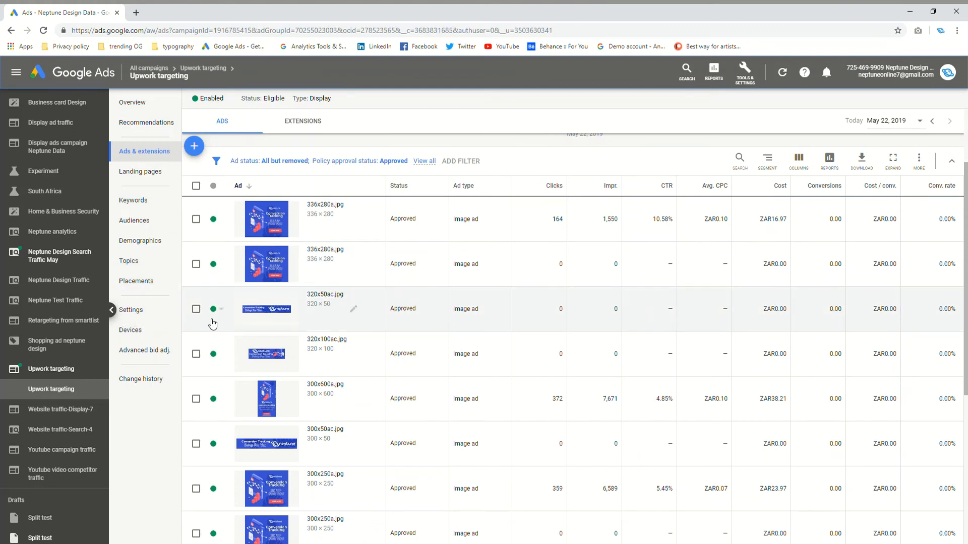
# - Select the replacement ads 320x50ac.jpg, 320x100ac.jpg and 300x50ac.jpg in the Upwork targeting ads list, and clear the selection again
pyautogui.click(197, 309)
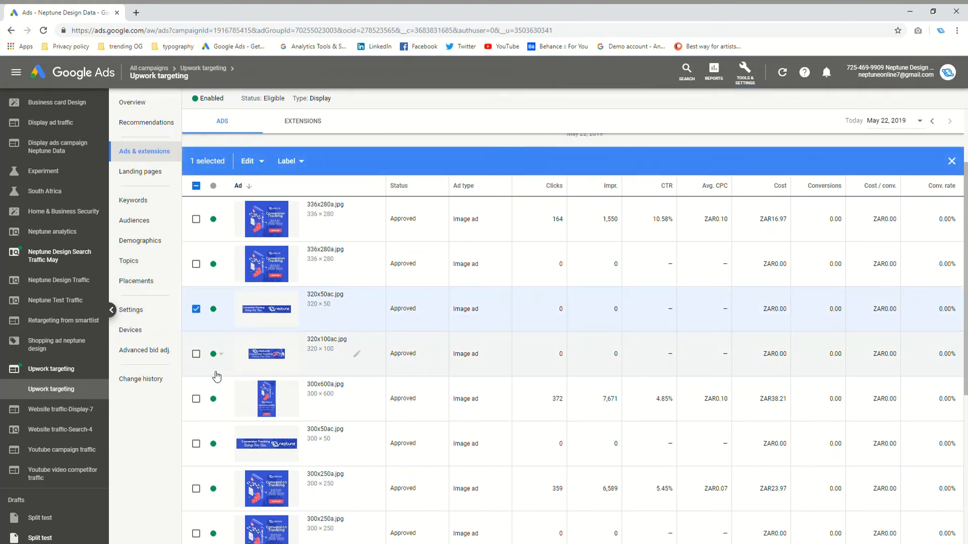
pyautogui.click(196, 354)
pyautogui.click(196, 444)
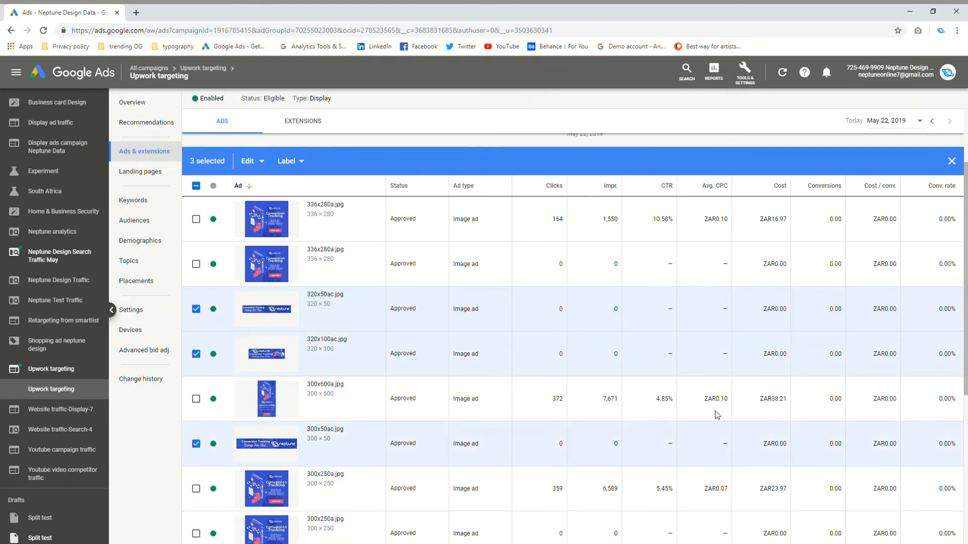
pyautogui.click(196, 444)
pyautogui.click(196, 354)
pyautogui.click(196, 309)
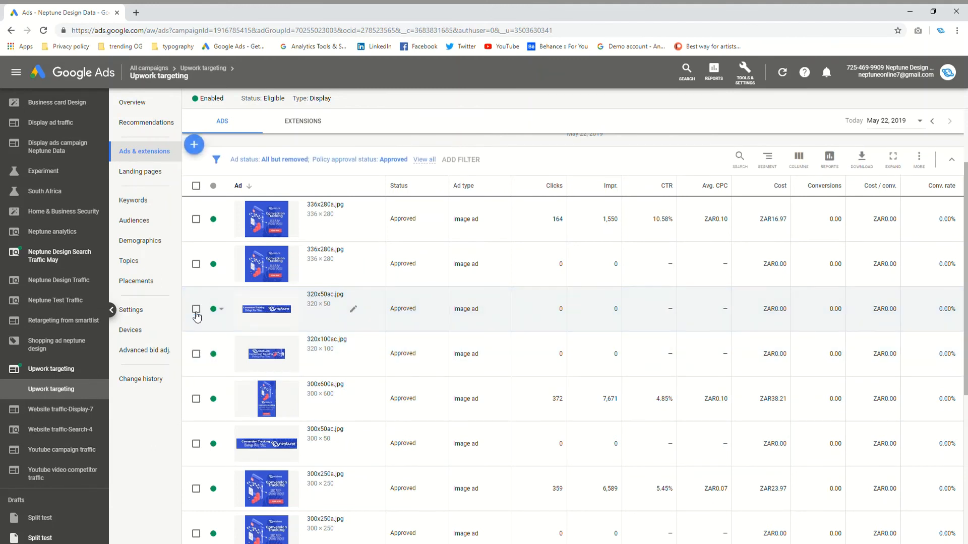